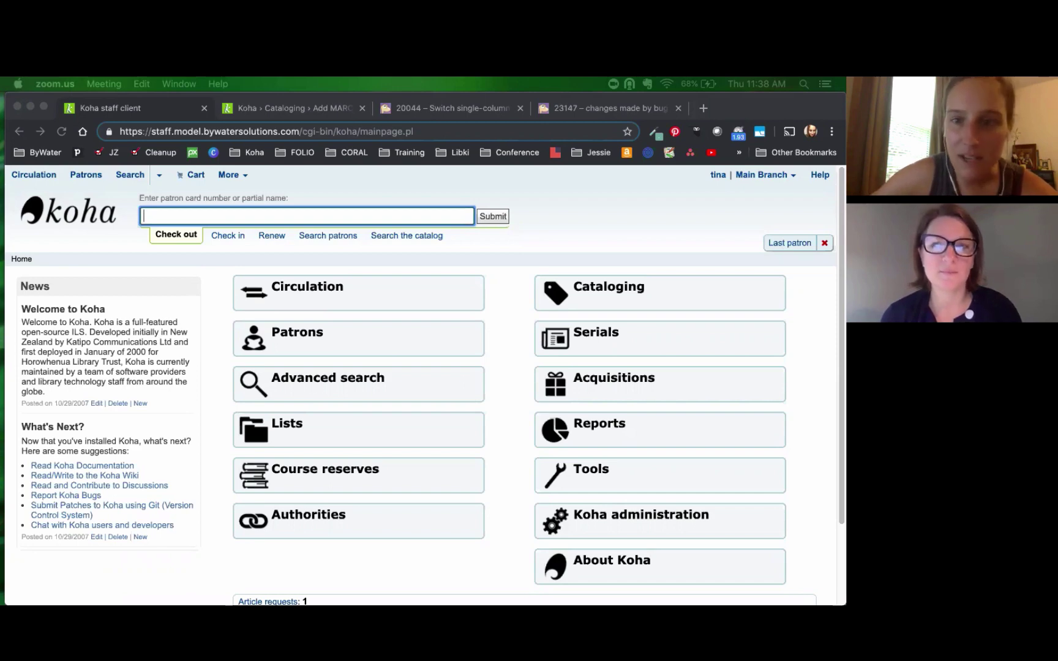
Step: Go to Cataloging and list the New record frameworks, from Default framework through Serials
click(655, 289)
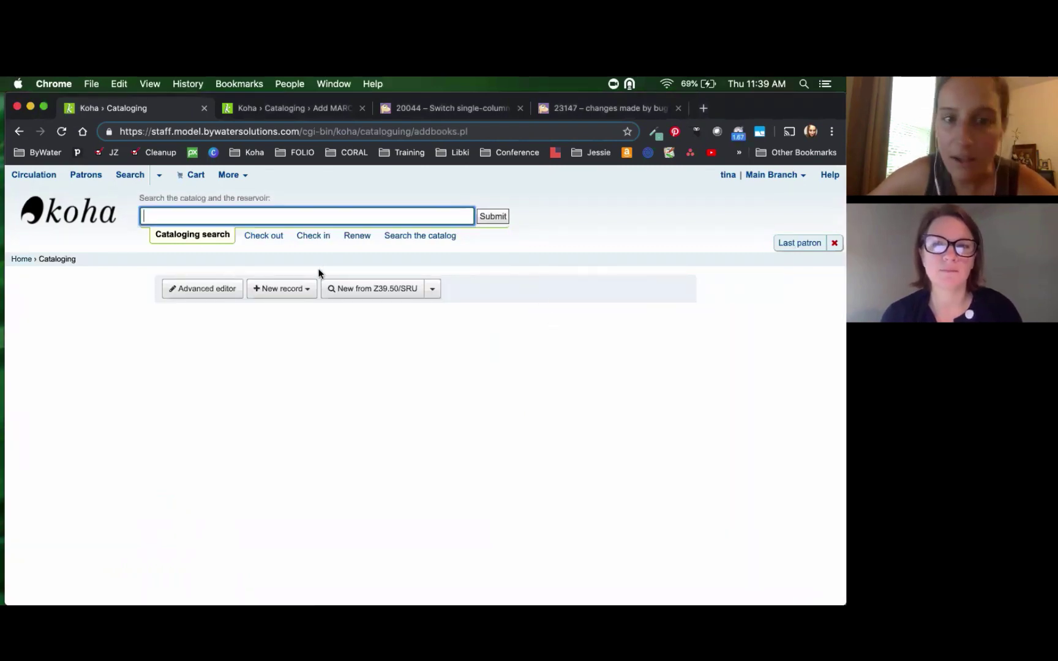
click(304, 290)
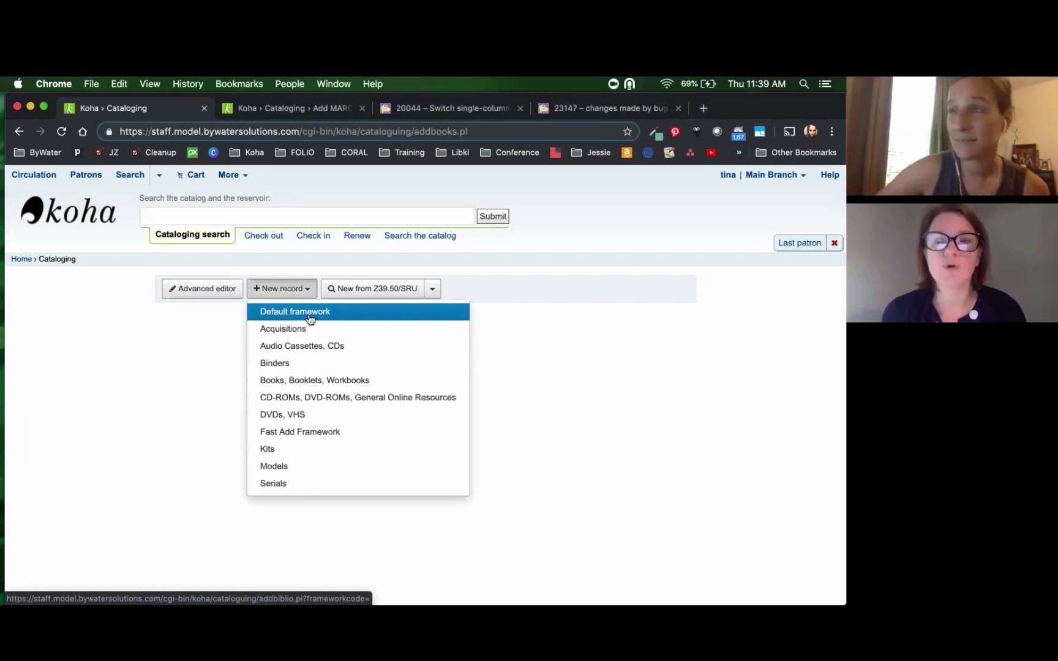
Step: Start a blank Default framework MARC record, zooming out and back to check the form's reflow
click(309, 315)
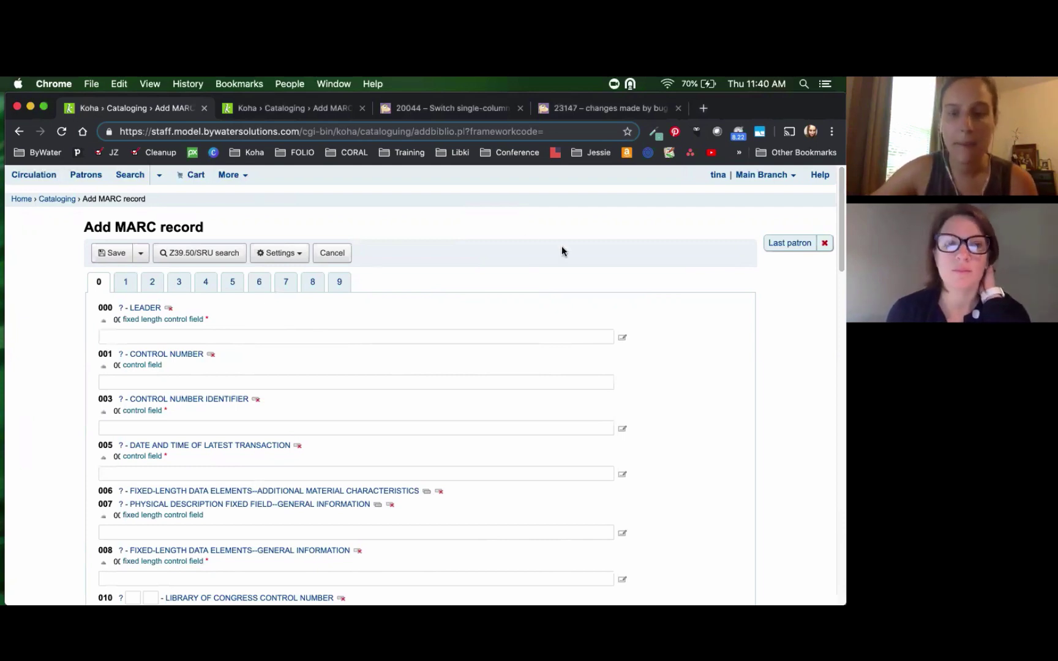
key(super+minus)
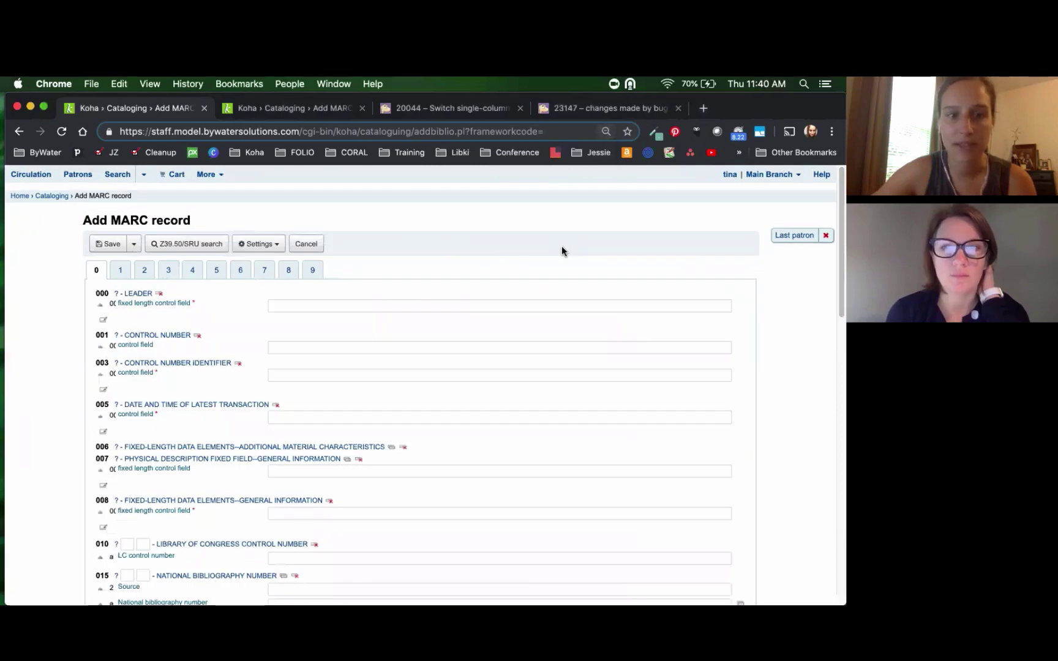
key(super+equal)
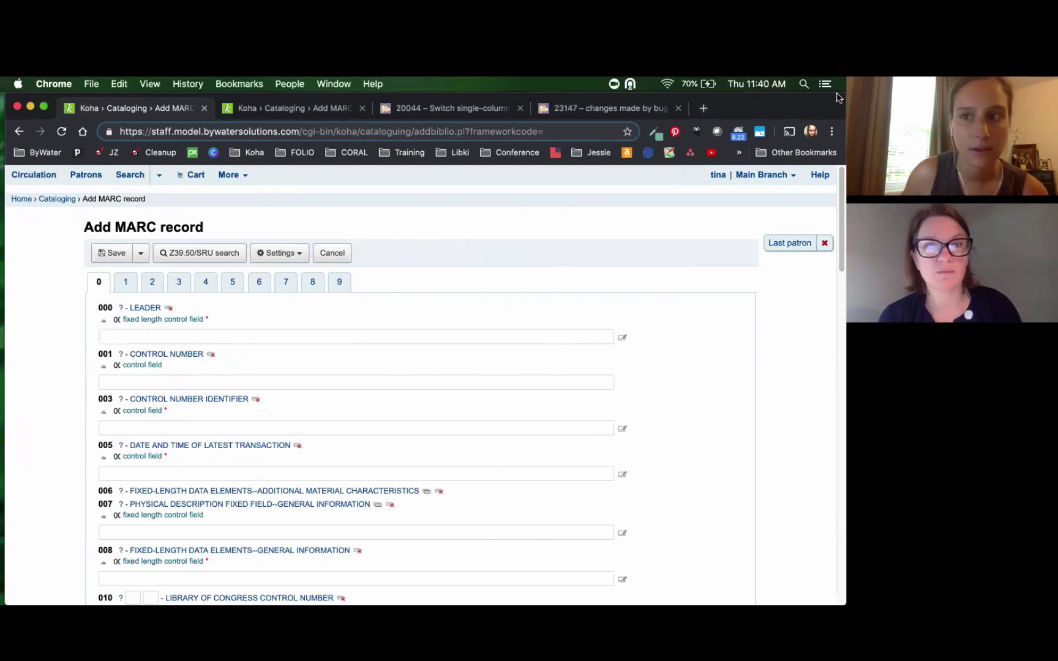
drag(838, 92, 774, 92)
click(757, 83)
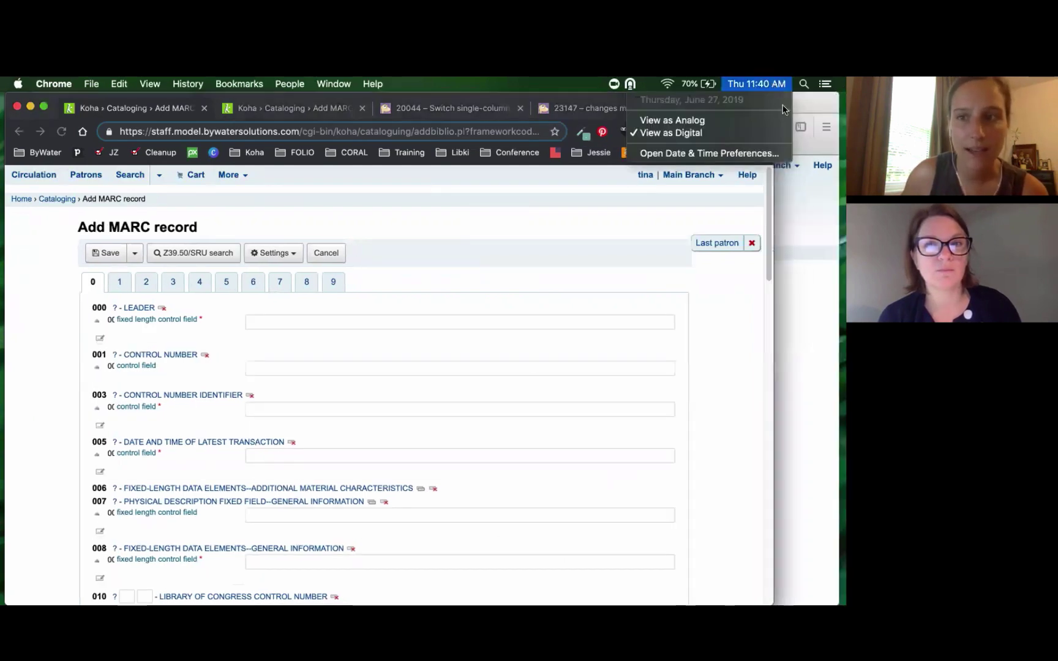
click(809, 207)
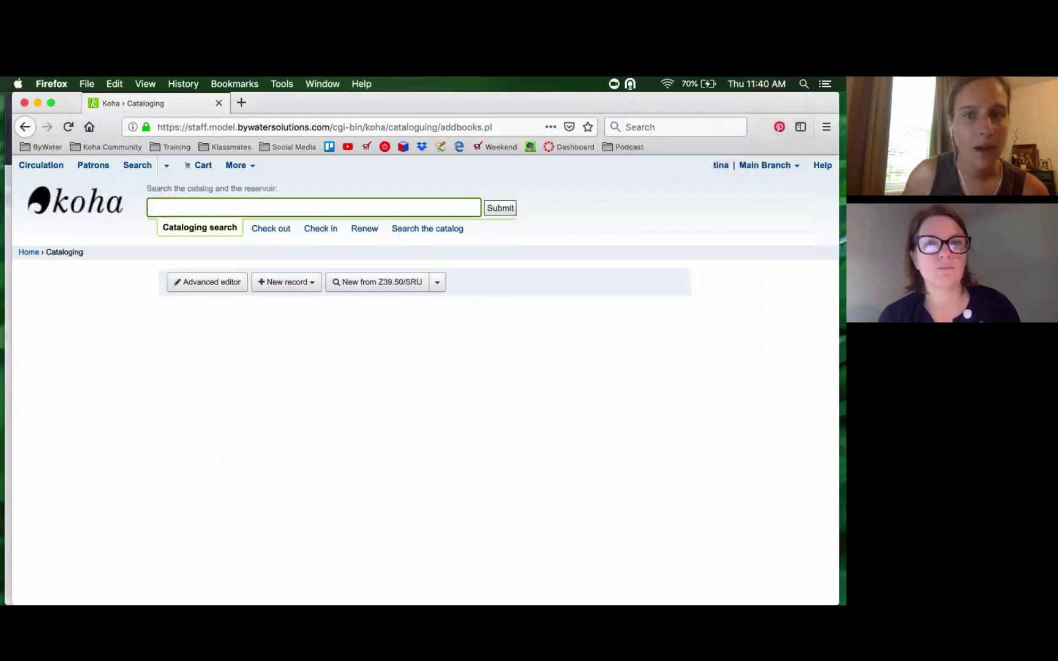
key(super+h)
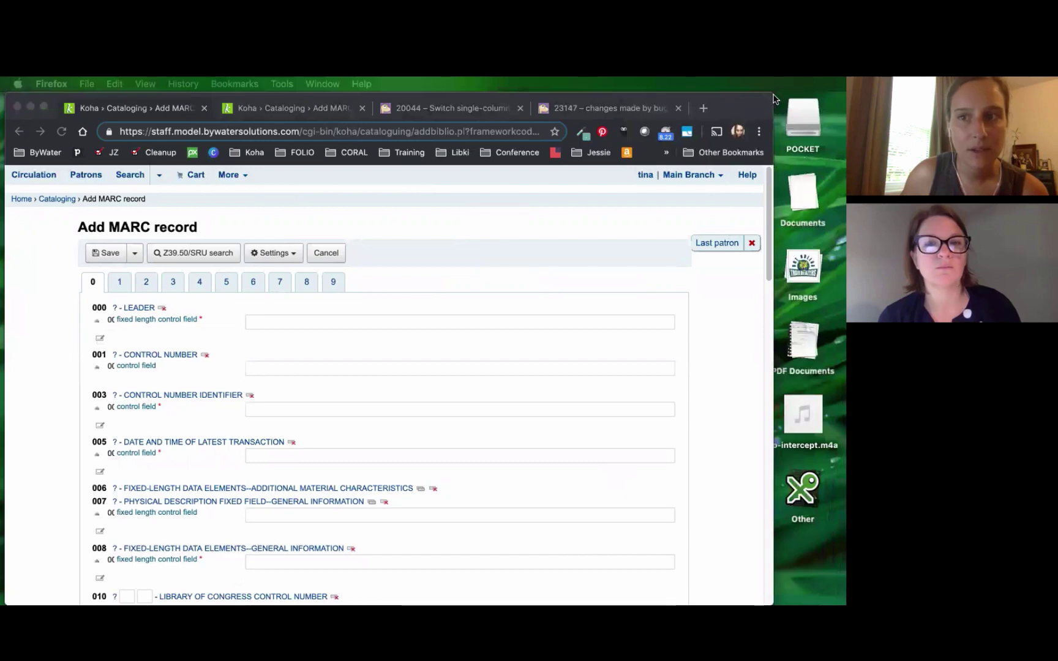
drag(773, 343, 557, 342)
drag(517, 82, 334, 82)
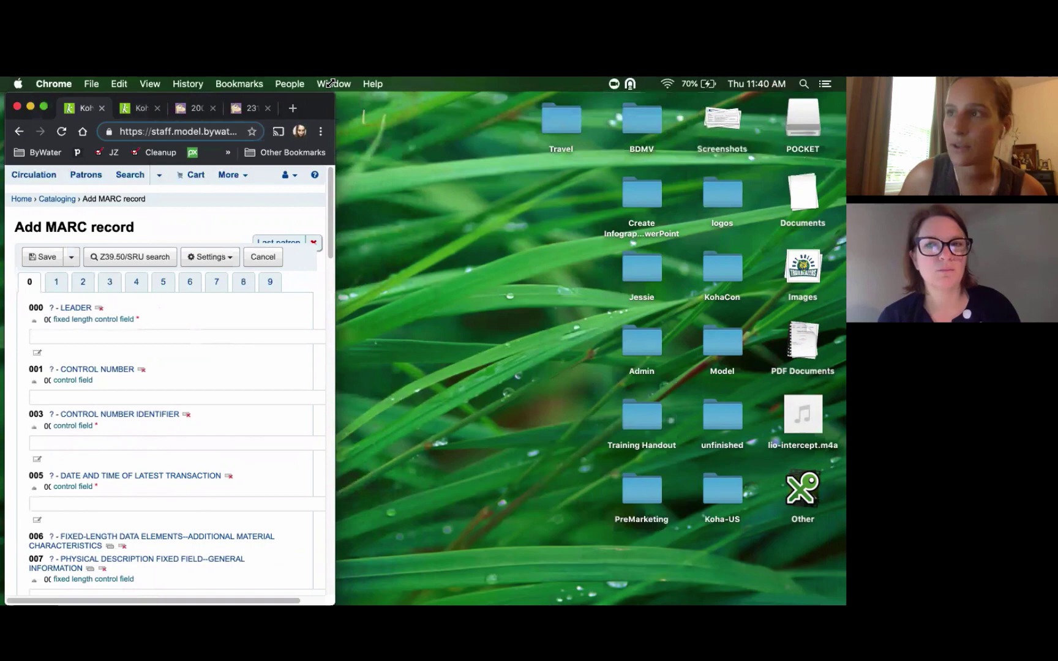
drag(376, 84, 846, 83)
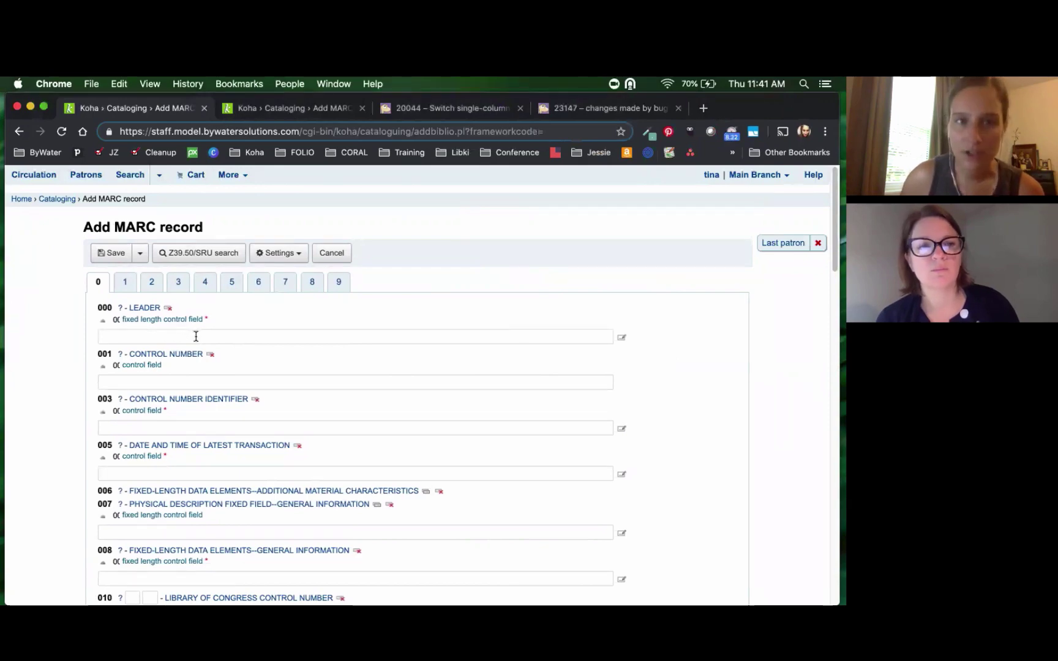
click(287, 110)
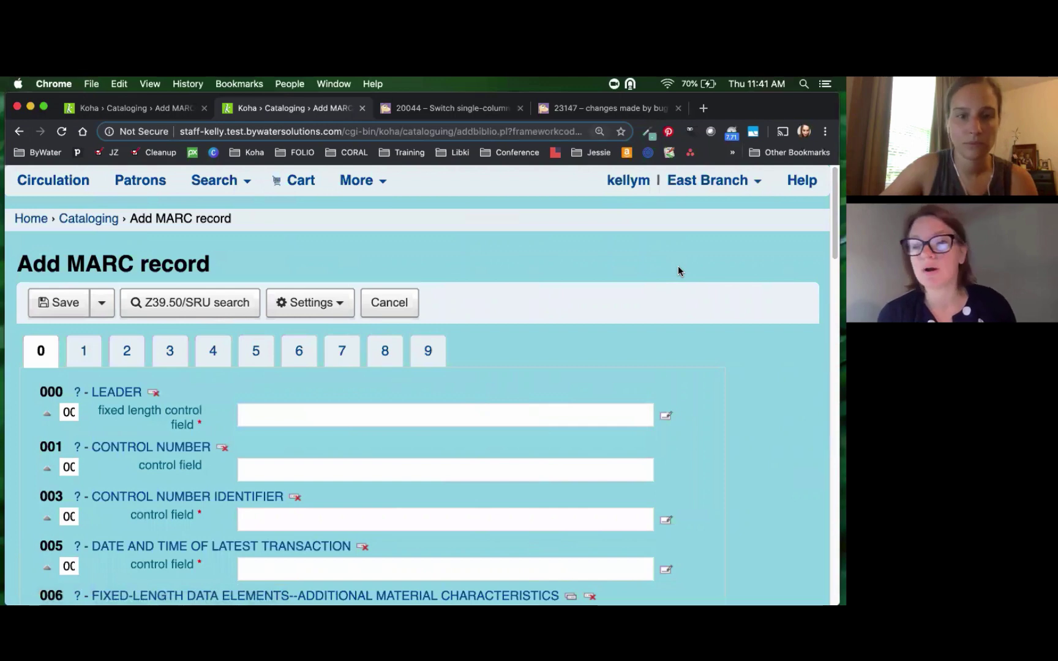
key(super+minus)
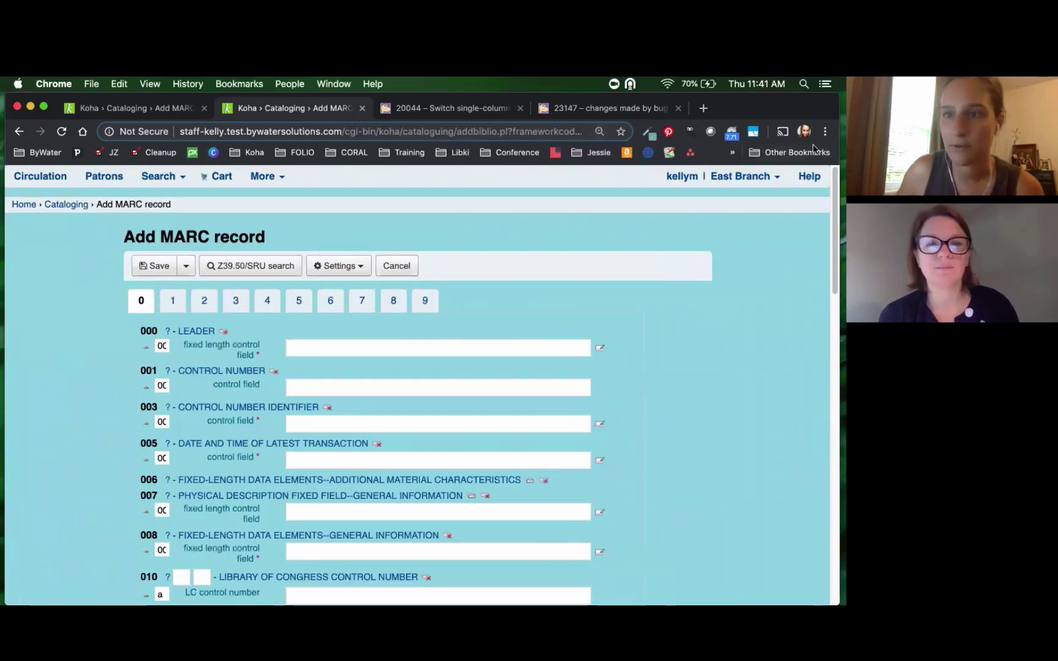
drag(835, 96, 369, 96)
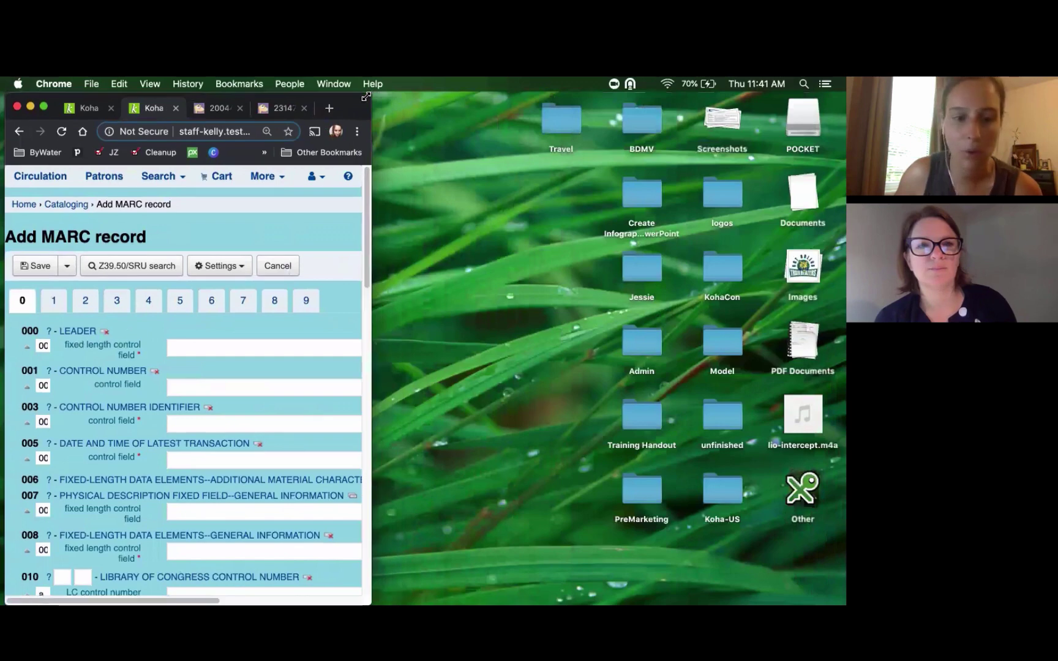
drag(113, 592, 91, 581)
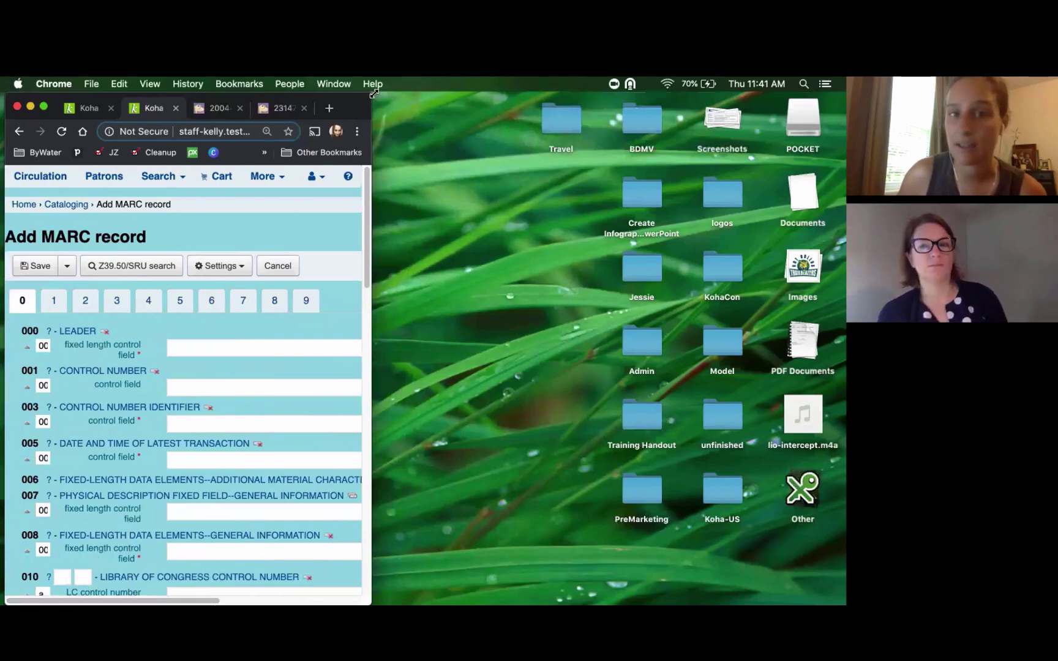
drag(371, 91, 839, 92)
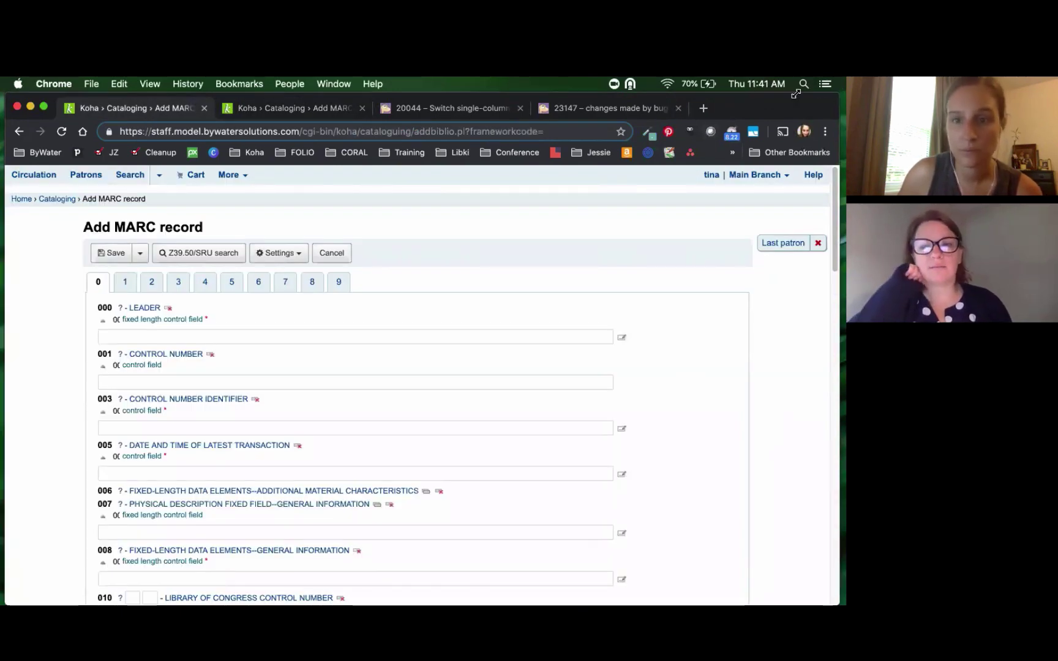
drag(795, 93, 469, 83)
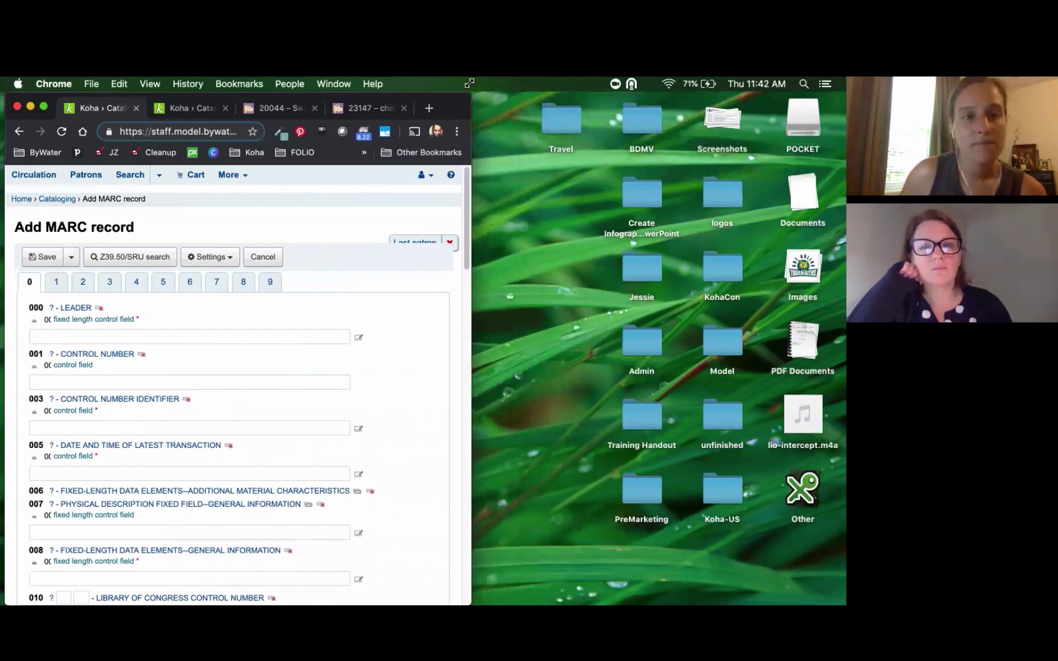
drag(469, 82, 842, 84)
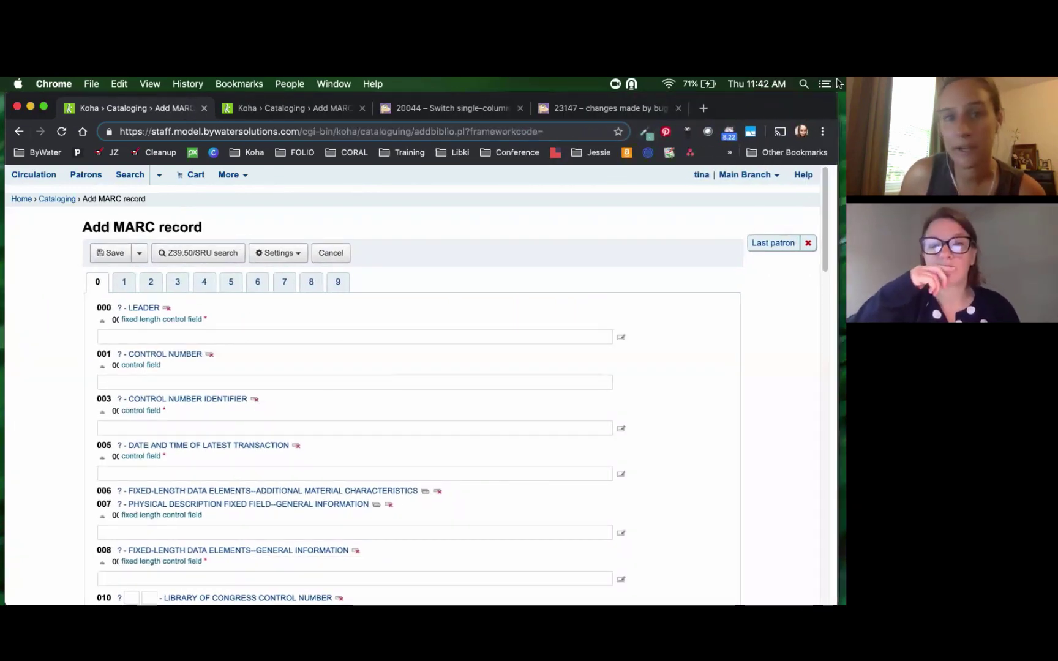
Step: Read bug 20044's comments to the bottom, then bring up bug 23147's report
click(428, 110)
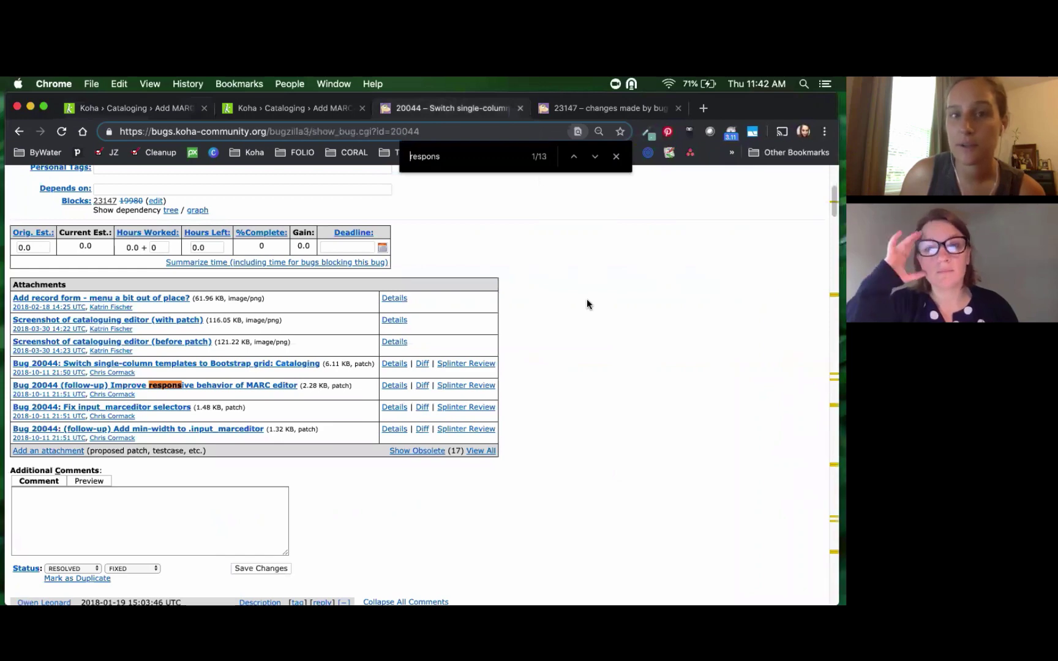
scroll(587, 298, up, 5)
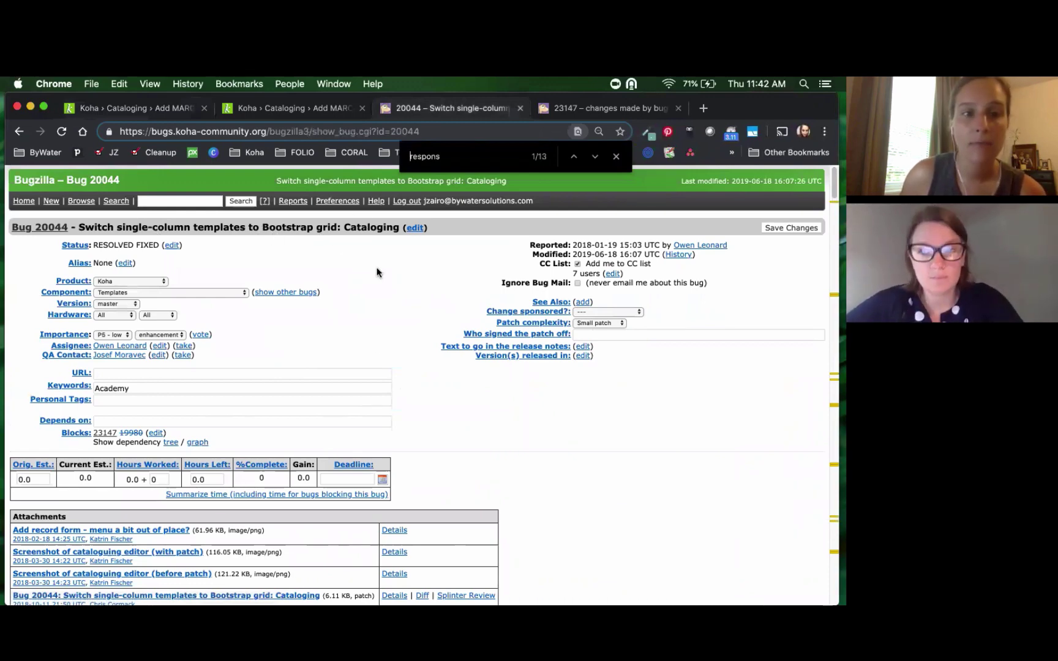
scroll(572, 453, down, 8)
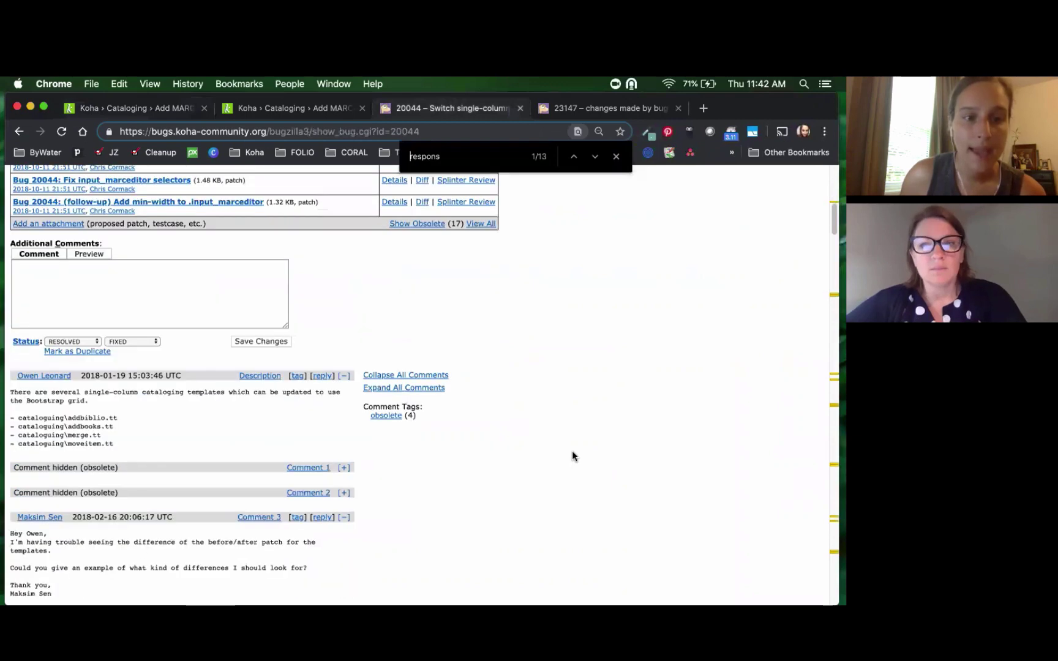
scroll(571, 456, down, 2)
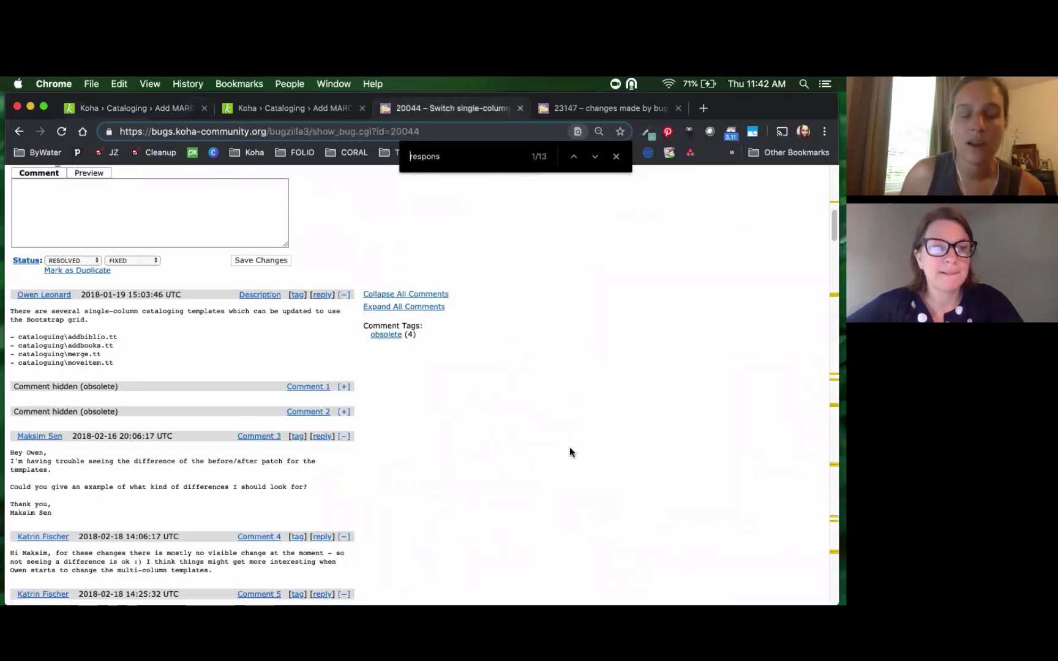
scroll(571, 450, down, 1)
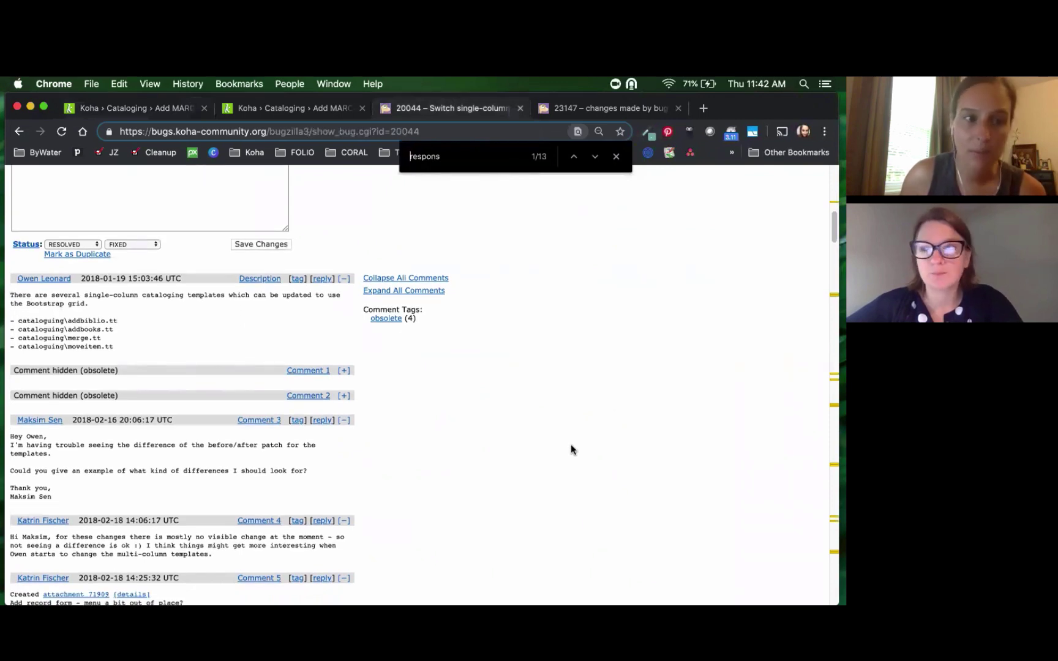
scroll(570, 448, down, 15)
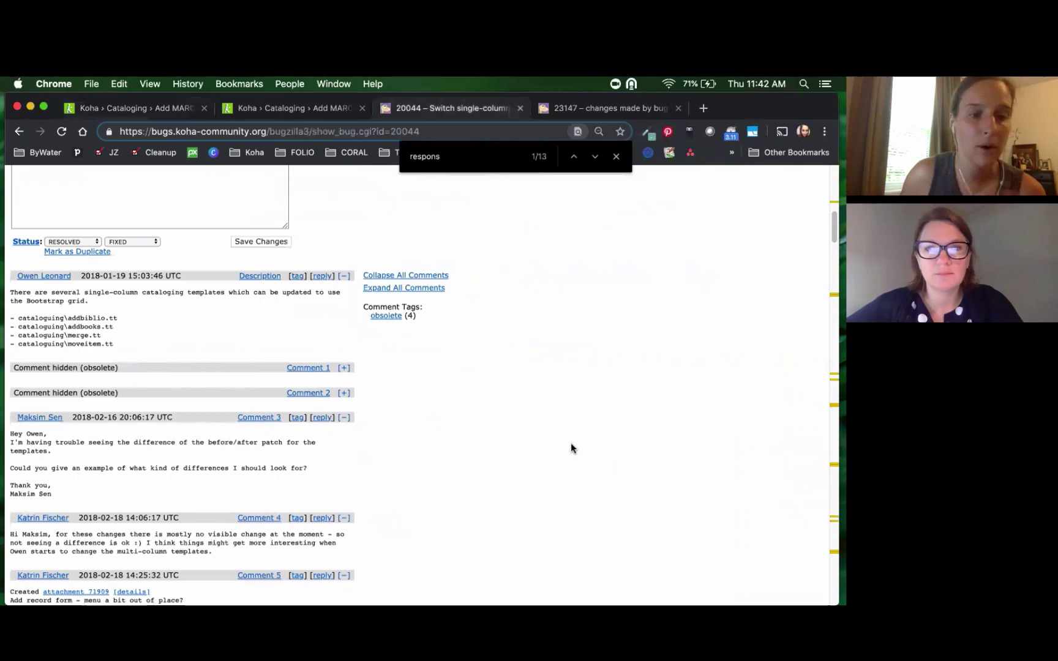
scroll(568, 450, down, 20)
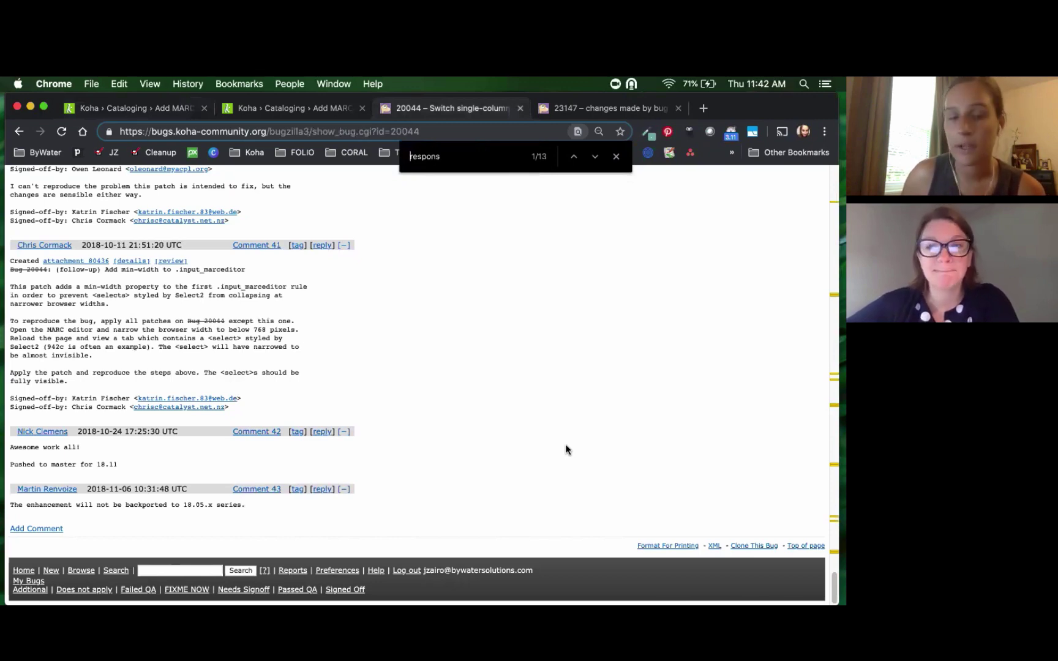
click(630, 110)
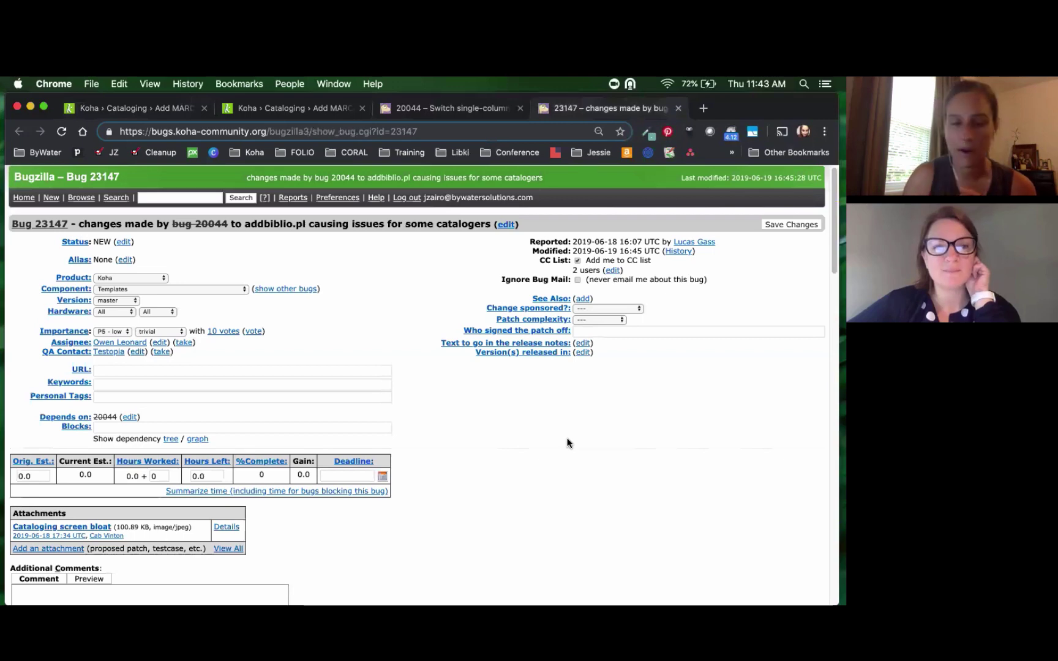
scroll(543, 476, down, 10)
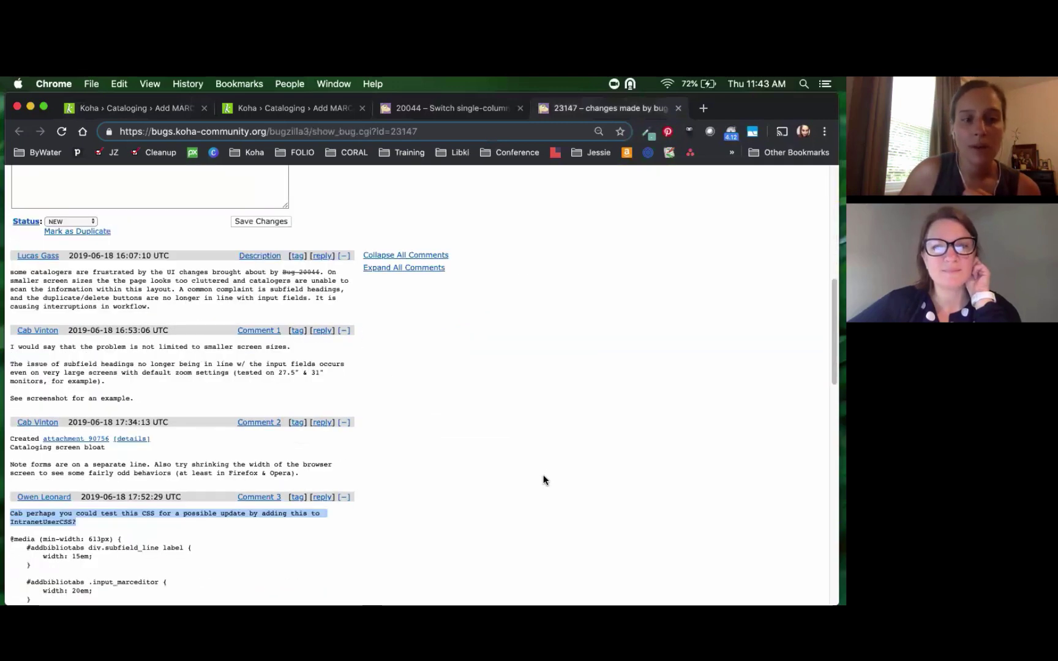
scroll(543, 479, down, 4)
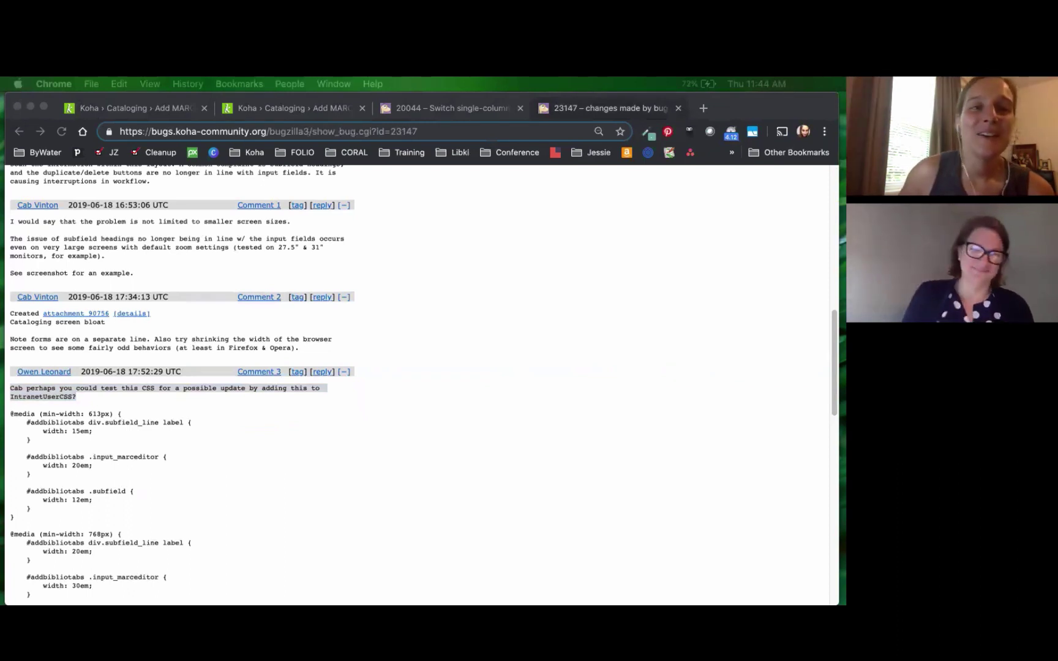
Step: Switch the Add MARC record page to the advanced editor, accepting leaving without saving
click(255, 110)
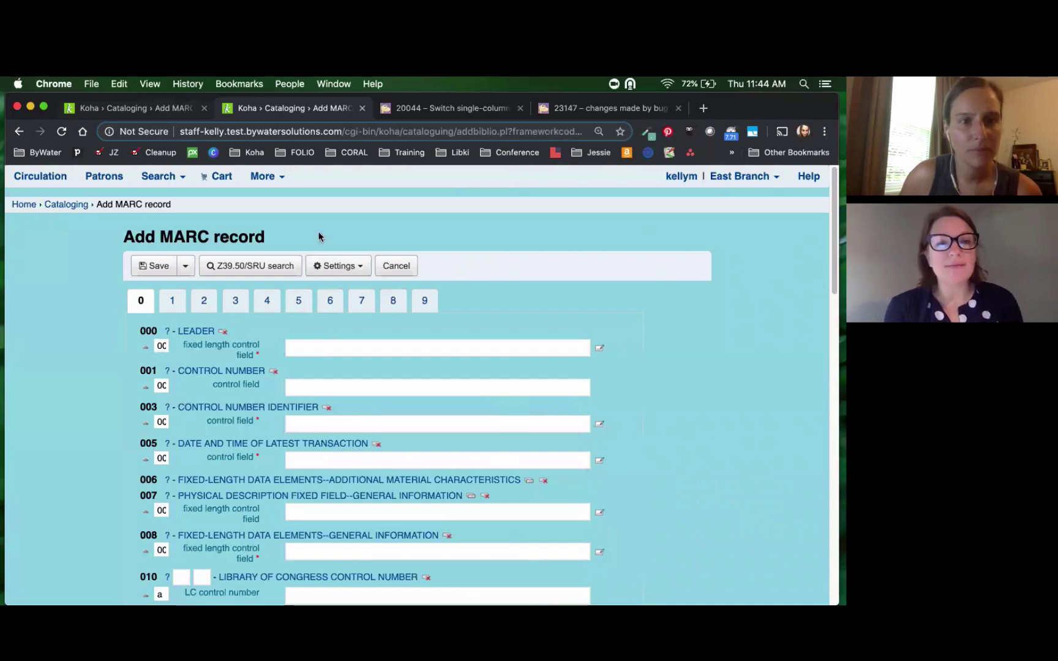
key(ctrl+shift+Tab)
click(302, 254)
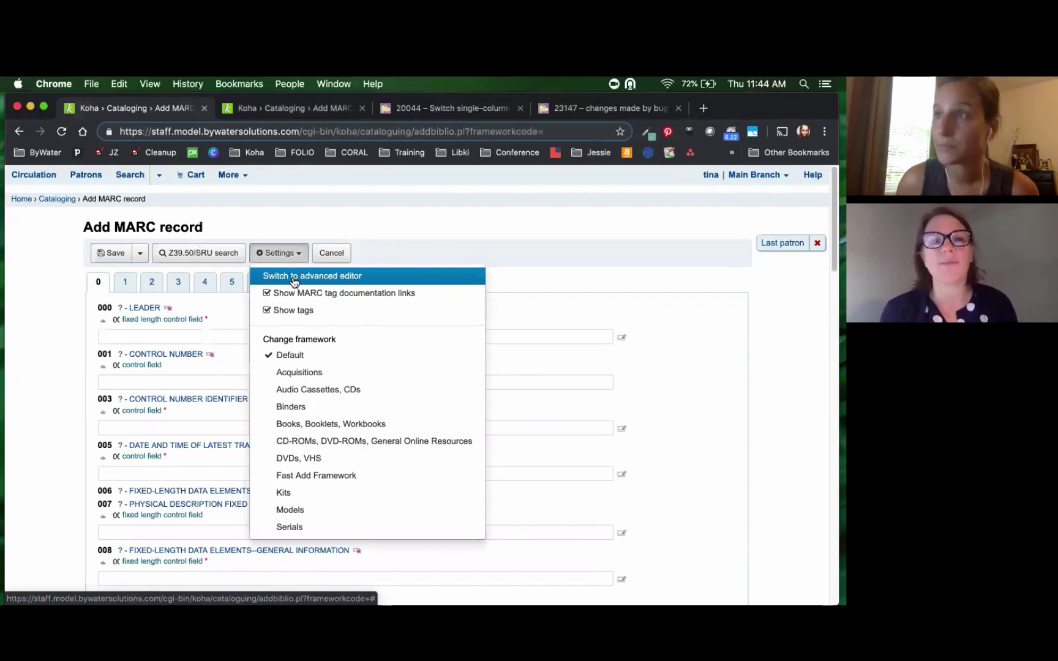
click(294, 281)
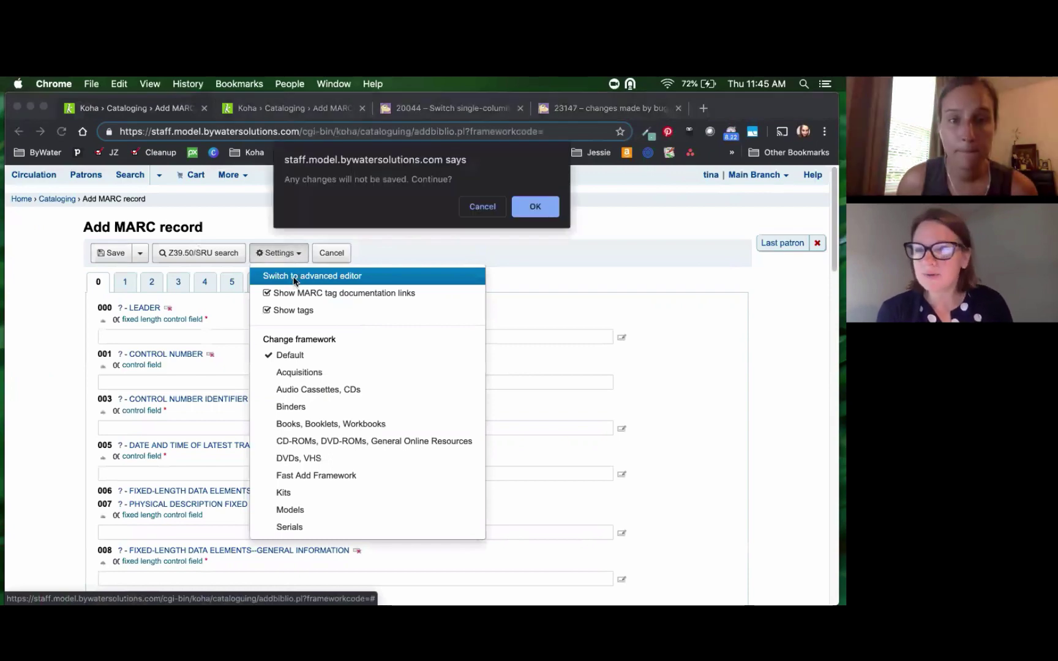
click(545, 206)
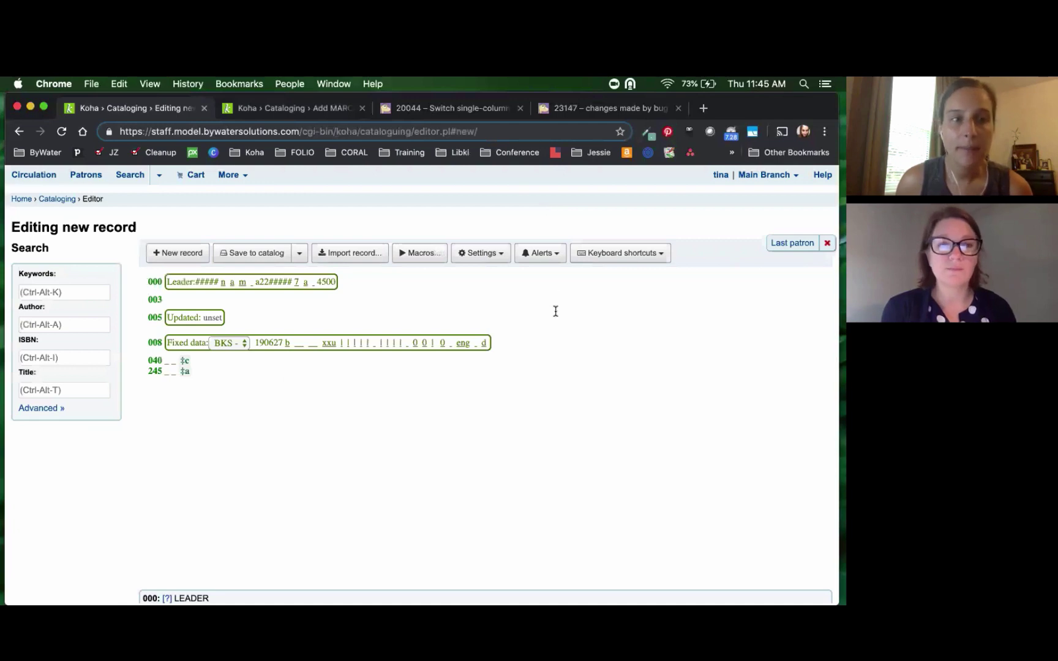
Step: Check the keyboard shortcuts, then run the RDA 3xx macro to add 336, 337 and 338 fields
click(600, 255)
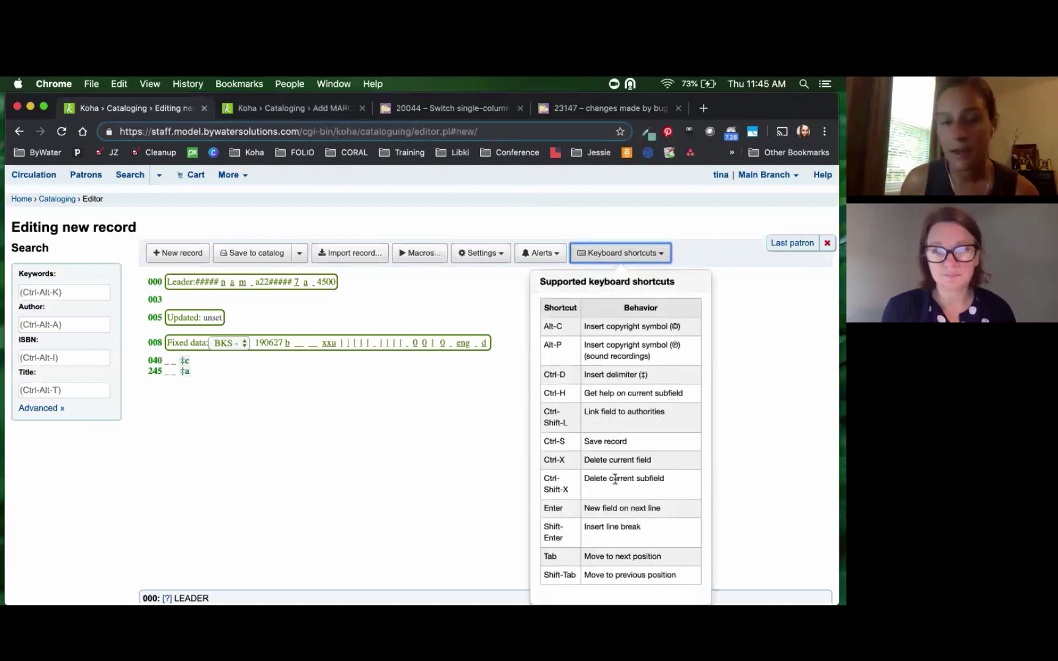
click(432, 254)
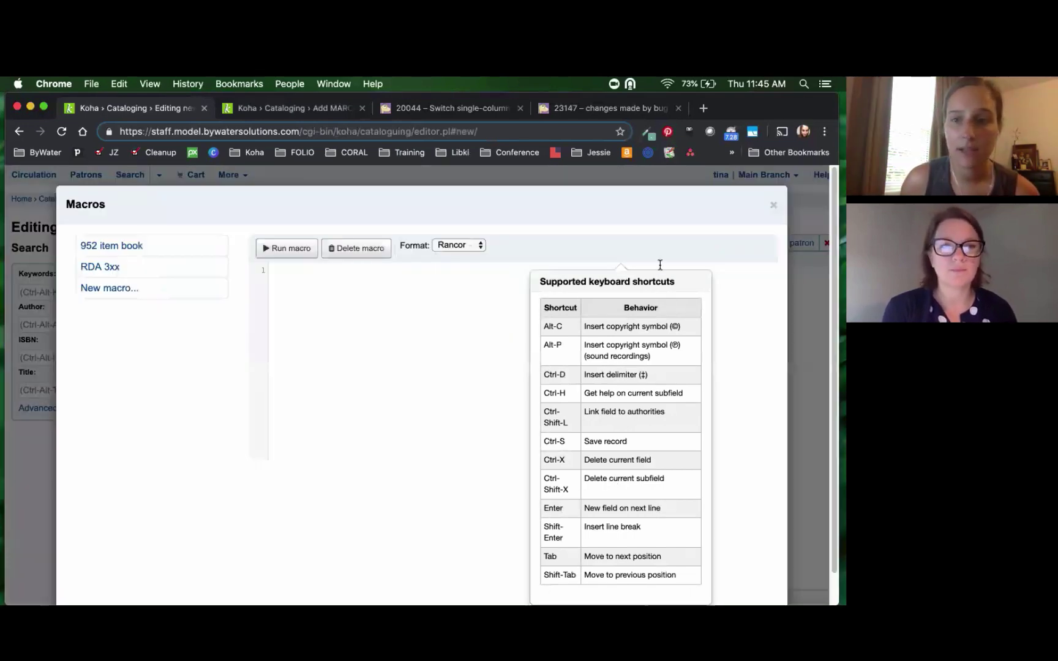
click(772, 206)
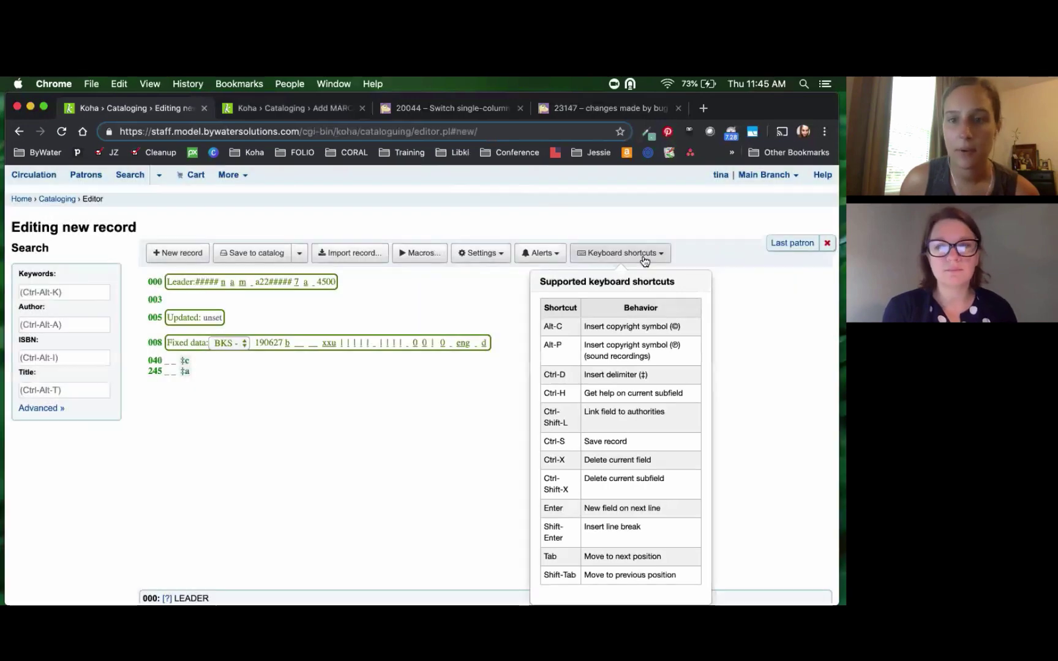
click(429, 258)
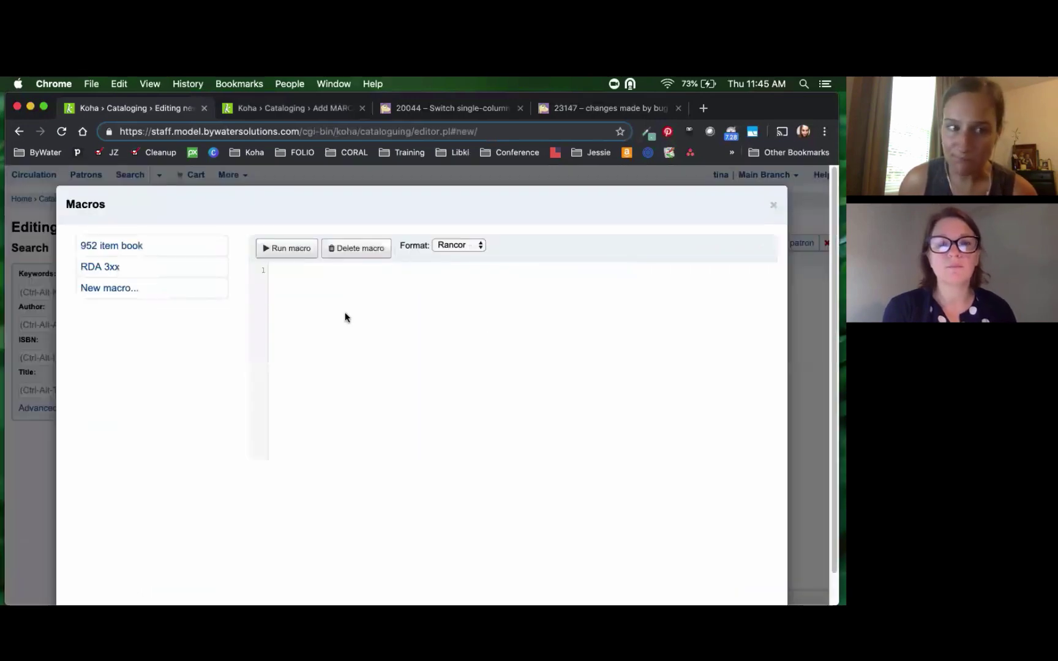
click(106, 273)
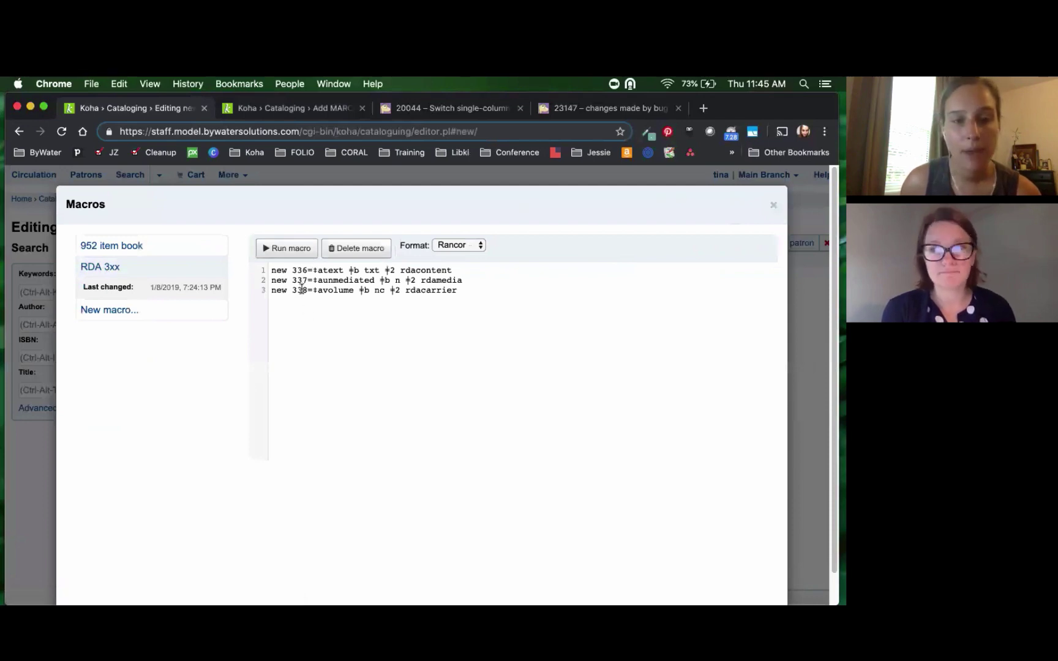
click(290, 253)
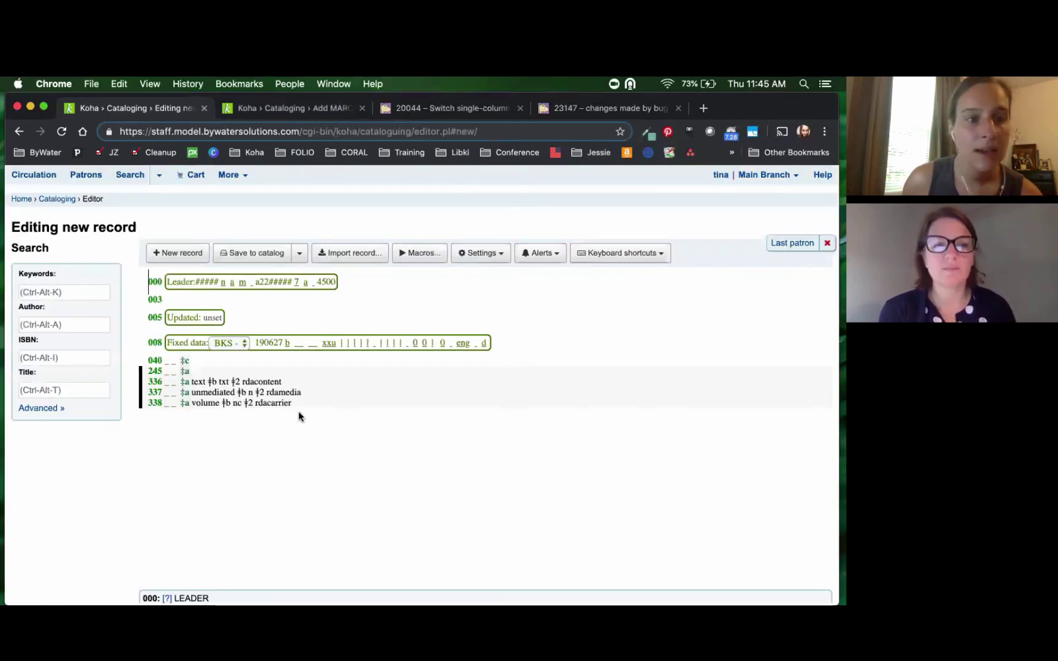
click(47, 407)
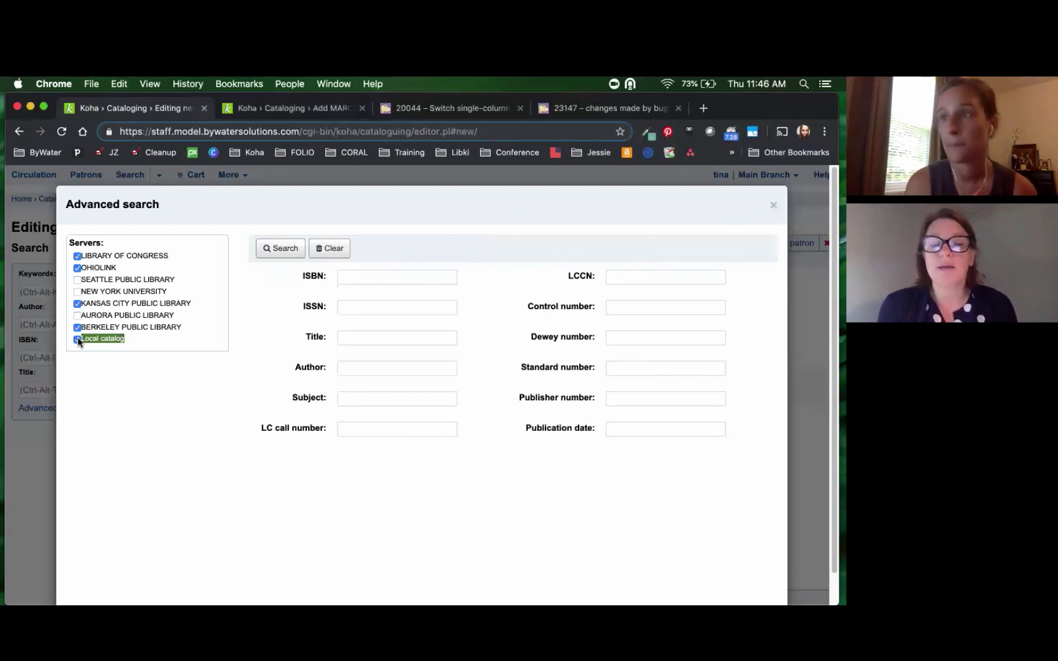
click(774, 207)
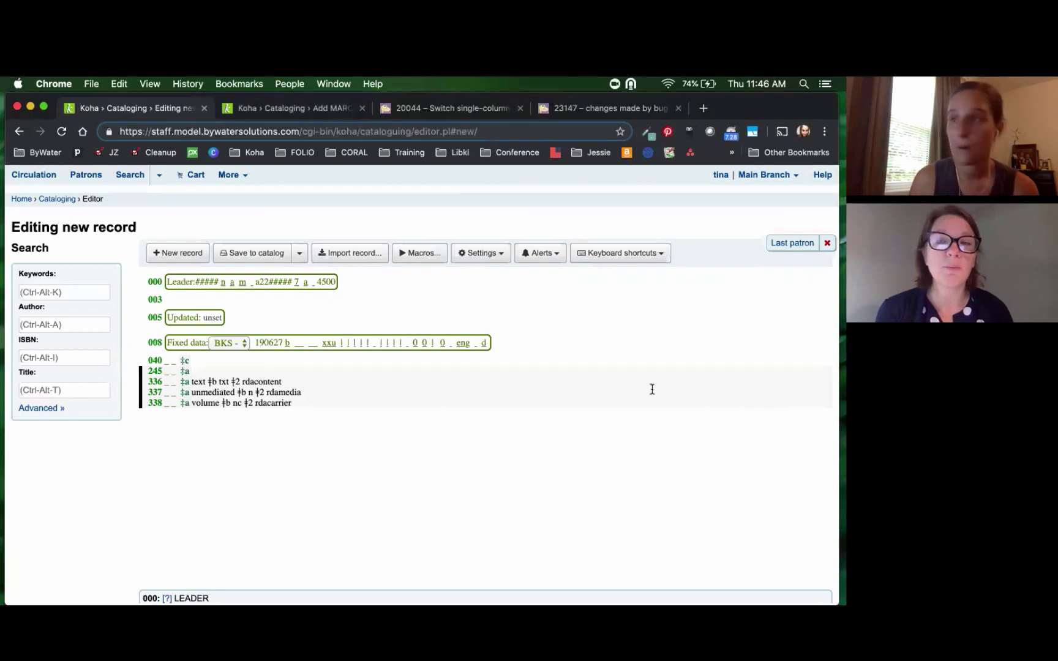